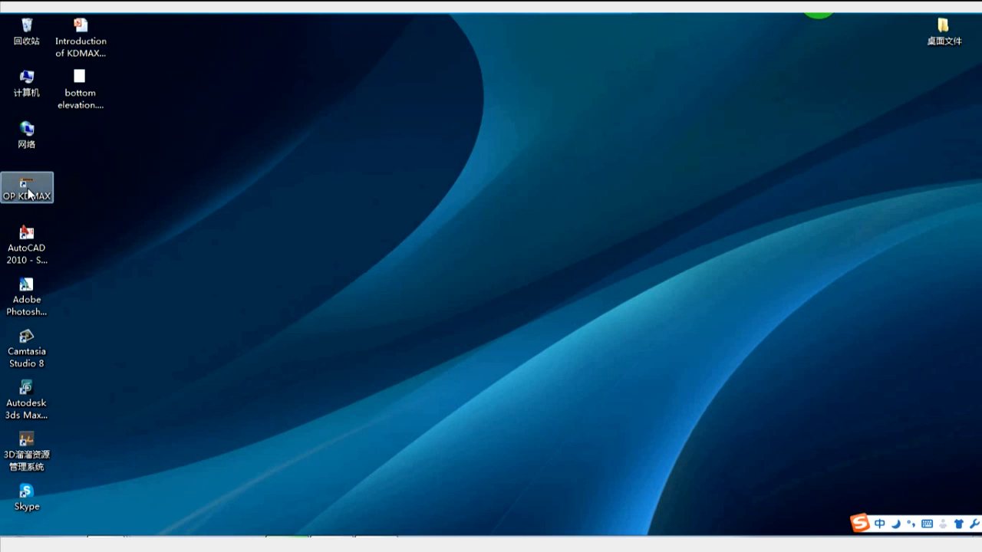
# Launch OP KDMAX from the desktop and look through its list of room components.
pyautogui.doubleClick(28, 191)
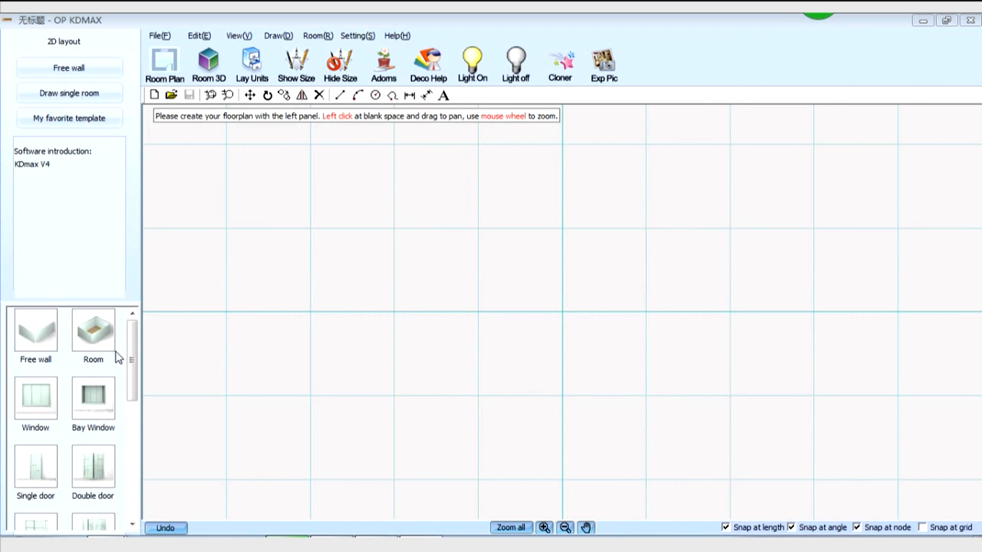
pyautogui.moveTo(133, 373); pyautogui.dragTo(214, 297)
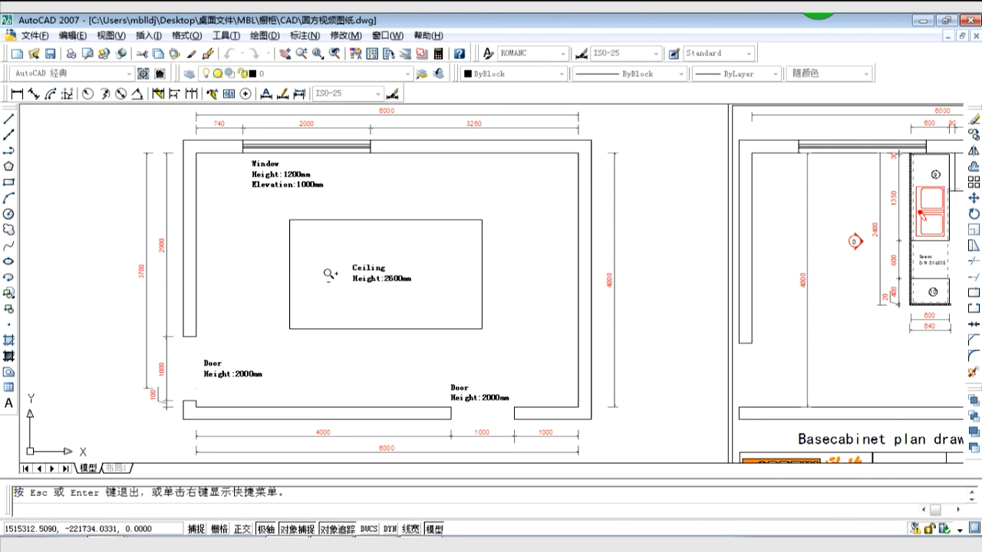
# Switch from the AutoCAD plan to OP KDMAX and create a rectangular room with A 6000 mm and B 4000 mm.
pyautogui.click(384, 543)
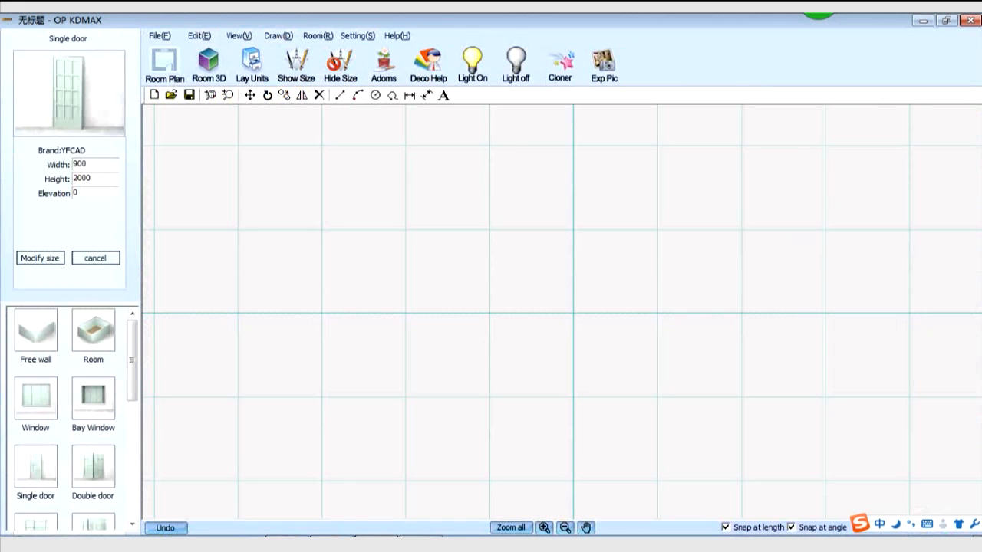
pyautogui.click(99, 344)
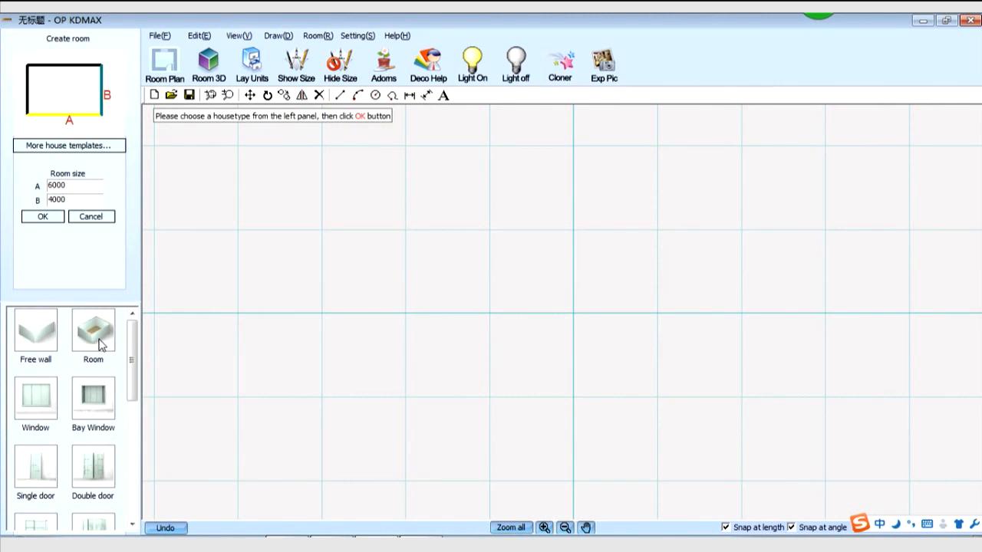
pyautogui.click(60, 221)
pyautogui.doubleClick(86, 189)
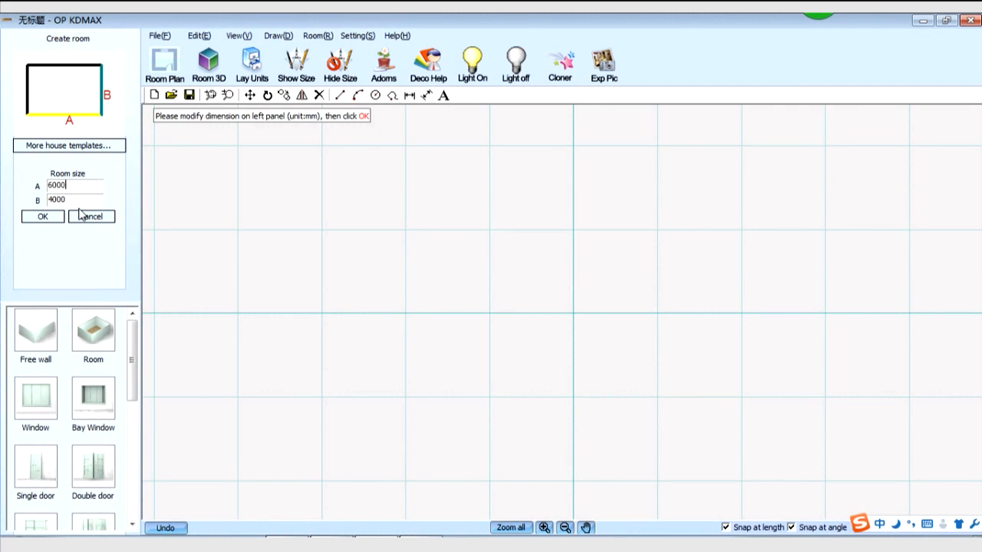
pyautogui.doubleClick(83, 200)
pyautogui.write('4000')
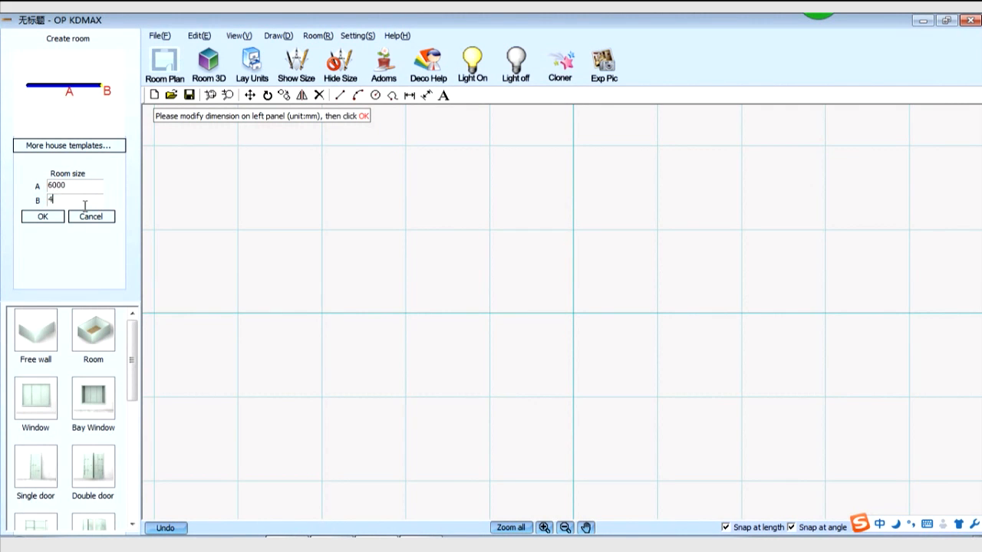
pyautogui.click(58, 218)
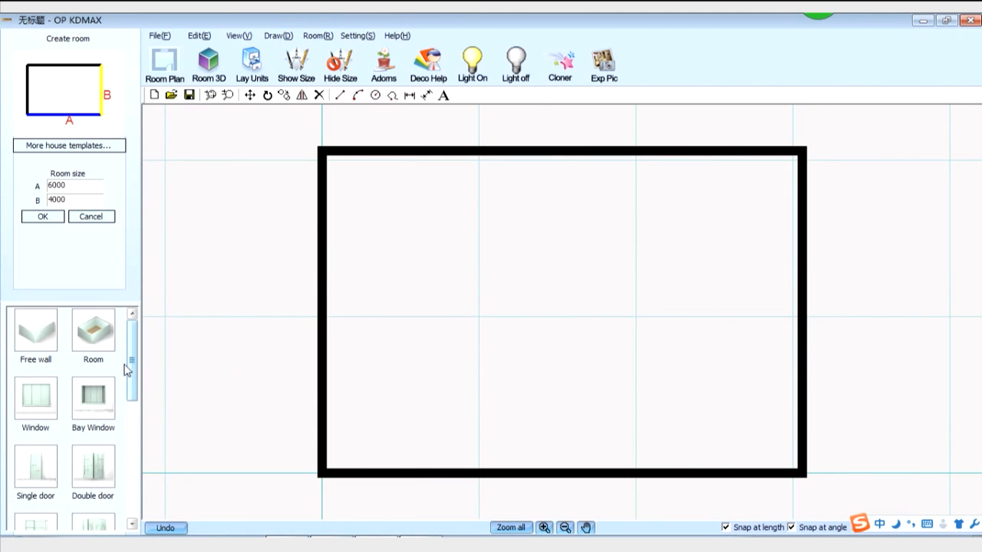
# Place a window 2000 mm wide and 1200 mm high at elevation 1000 mm in the upper wall.
pyautogui.click(37, 407)
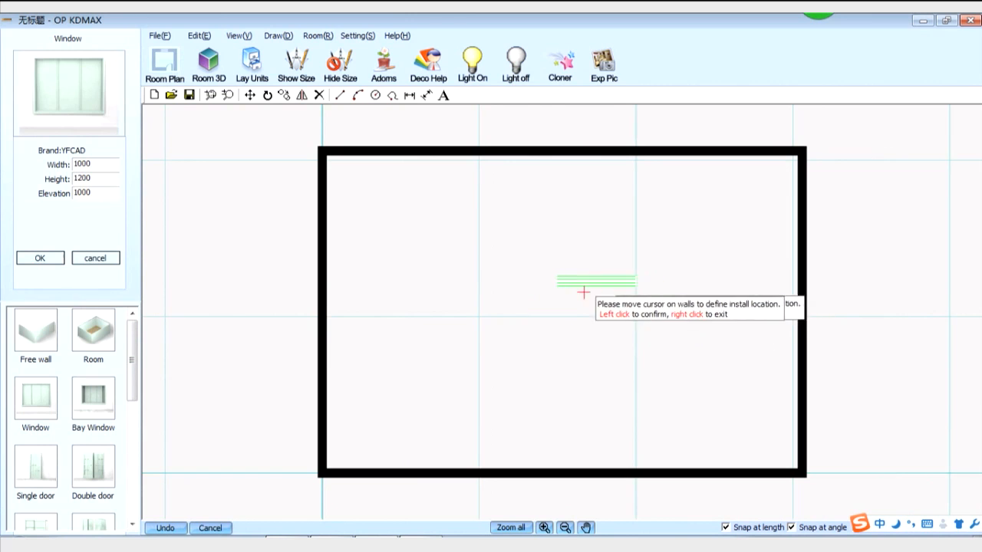
pyautogui.rightClick(512, 294)
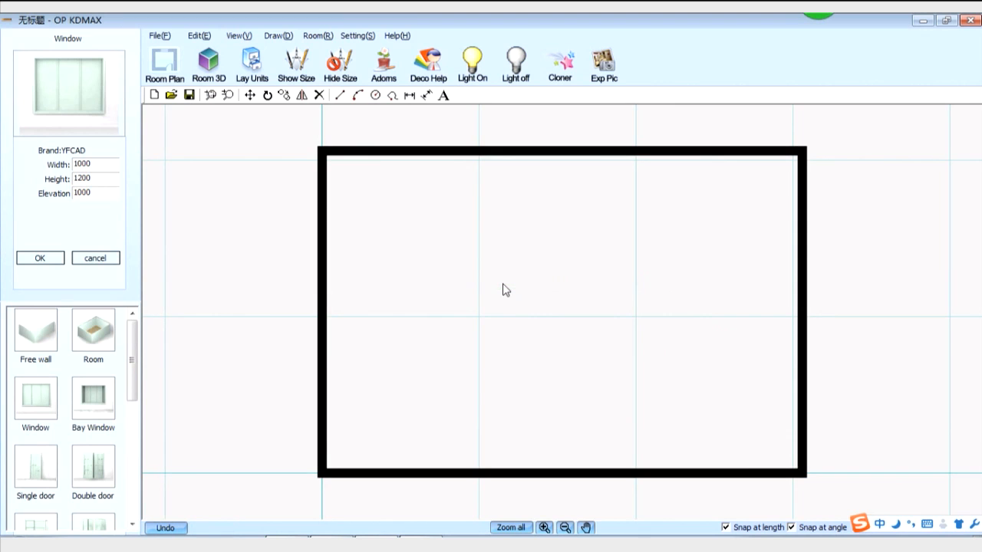
pyautogui.doubleClick(110, 170)
pyautogui.write('2000')
pyautogui.doubleClick(106, 184)
pyautogui.write('1200')
pyautogui.doubleClick(116, 197)
pyautogui.write('1000')
pyautogui.click(42, 258)
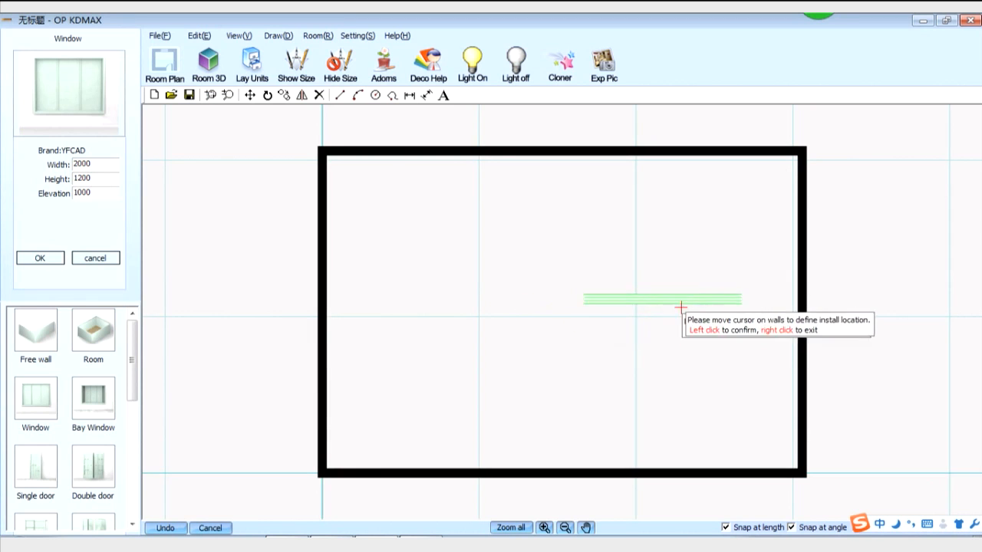
pyautogui.click(469, 171)
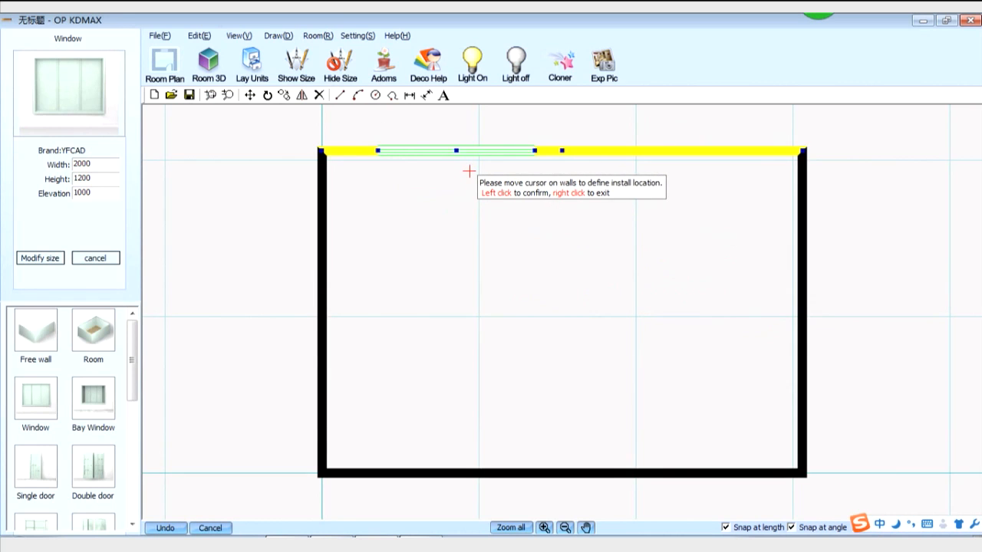
pyautogui.rightClick(469, 221)
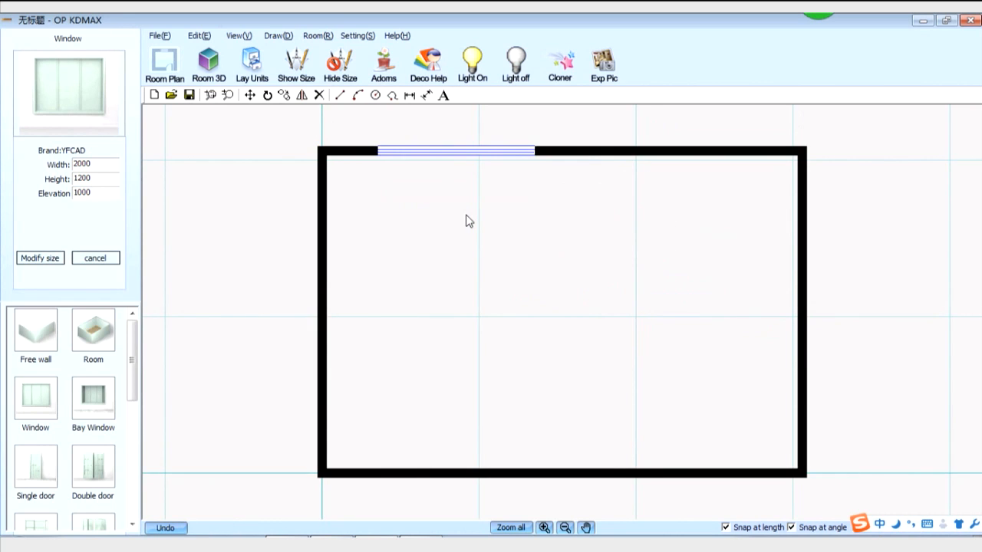
# Position the window with a yellow-side distance of 740 mm from the room's upper-left corner.
pyautogui.click(424, 153)
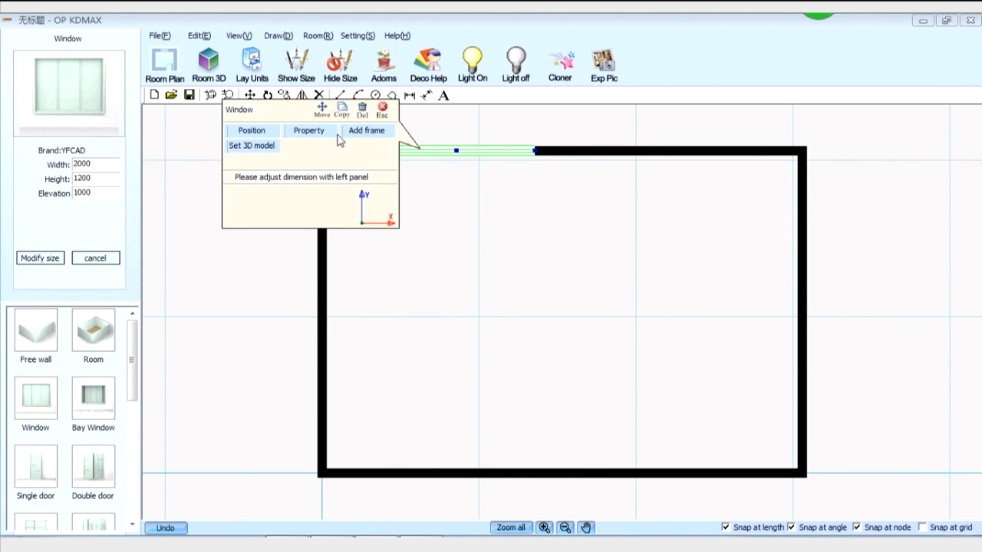
pyautogui.click(253, 130)
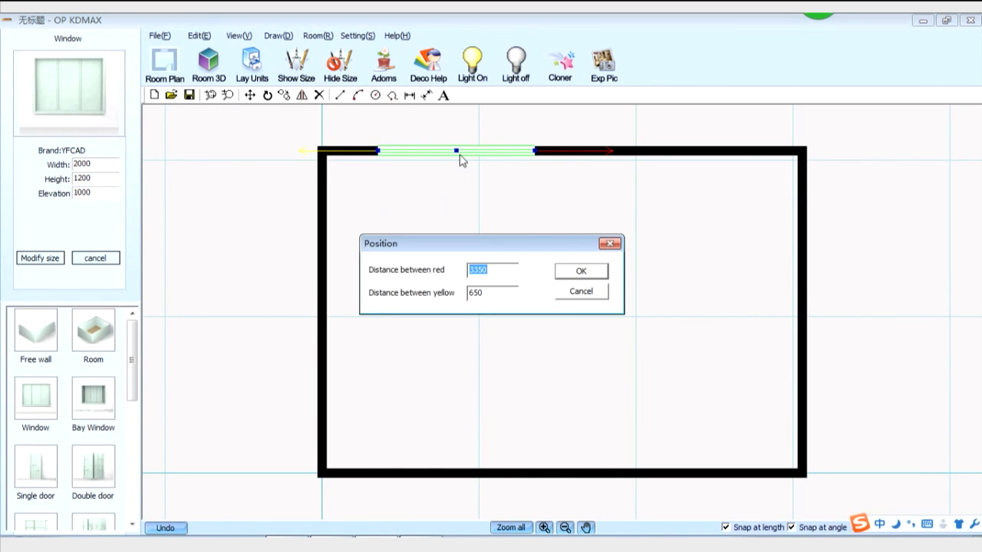
pyautogui.doubleClick(499, 300)
pyautogui.write('740')
pyautogui.click(593, 274)
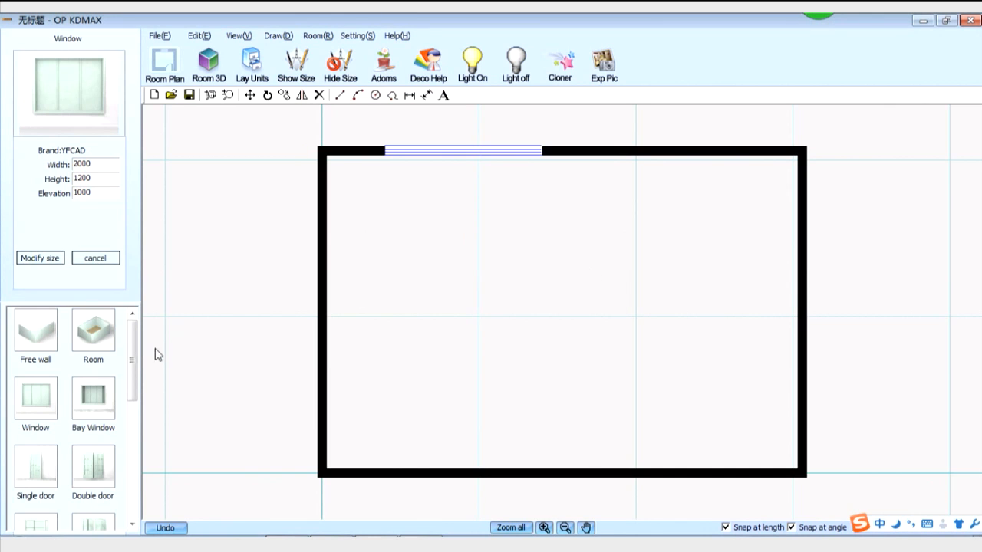
# Set up a single door 1000 mm wide and 2000 mm high for placement.
pyautogui.click(36, 468)
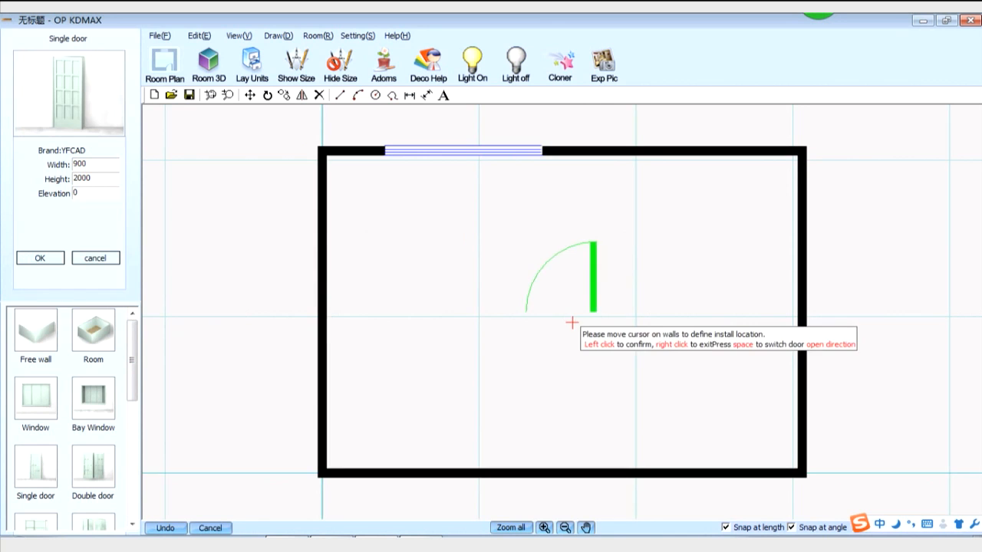
pyautogui.rightClick(529, 313)
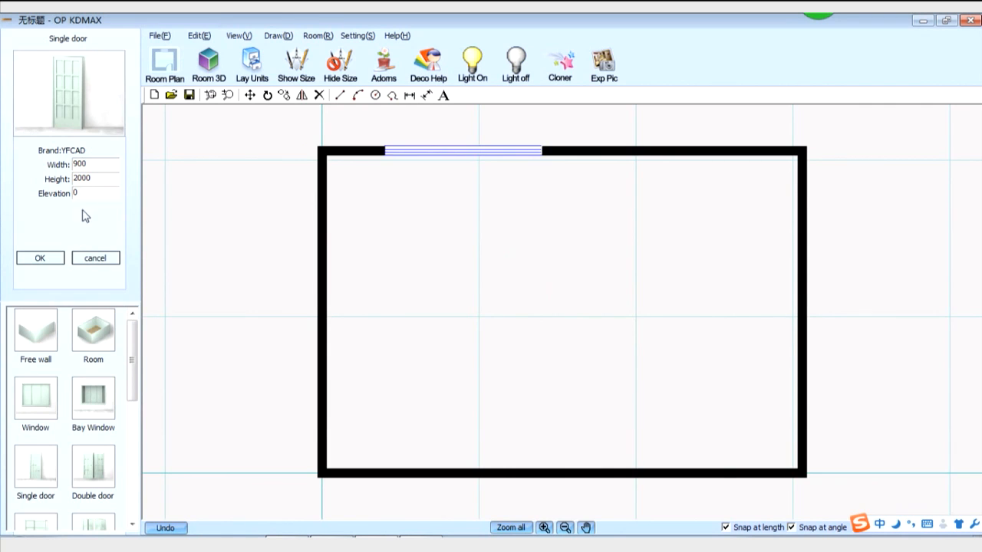
pyautogui.doubleClick(104, 172)
pyautogui.write('1000')
pyautogui.doubleClick(105, 179)
pyautogui.write('2000')
pyautogui.press('Tab')
pyautogui.click(51, 259)
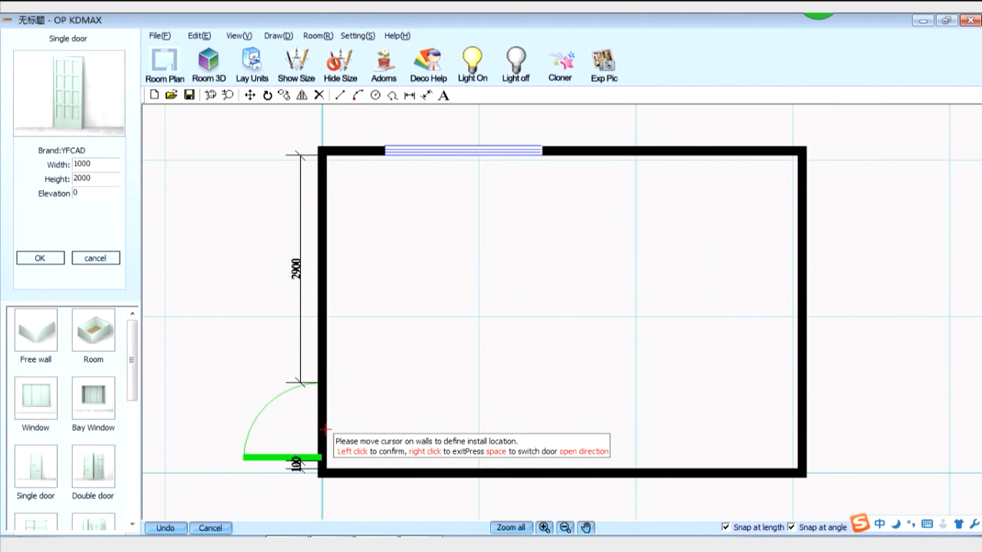
# Place one door in the left wall 100 mm from its lower corner and another near the lower wall's right end.
pyautogui.click(324, 375)
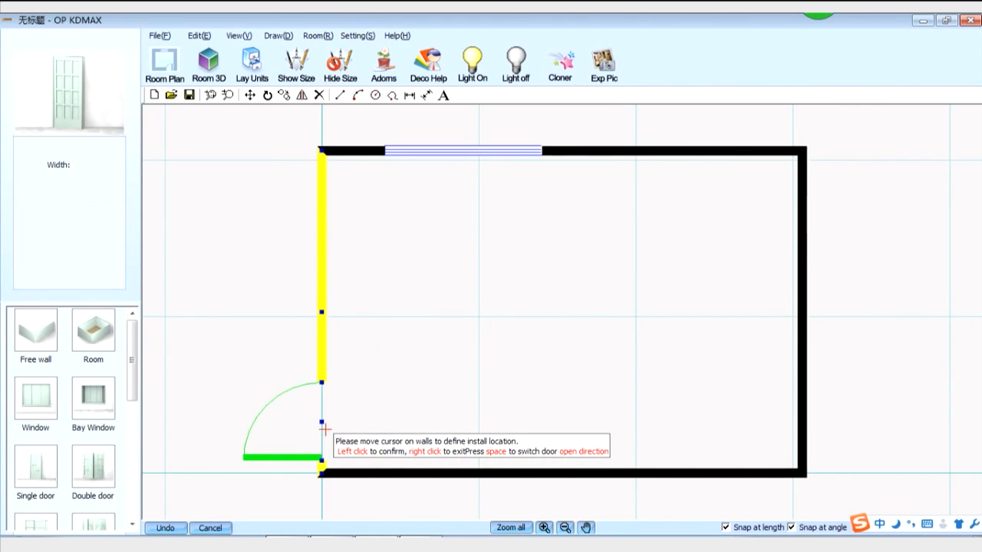
pyautogui.click(692, 491)
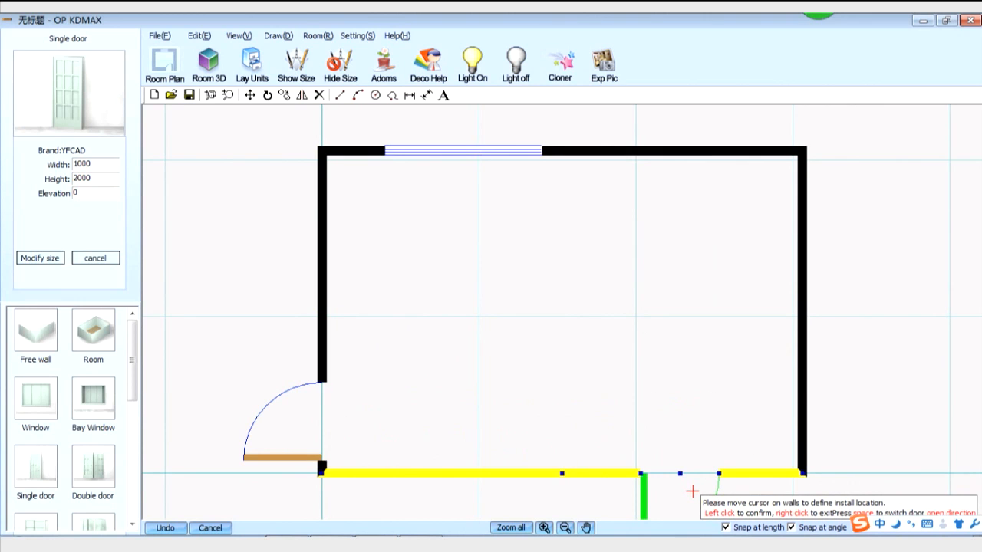
pyautogui.rightClick(685, 488)
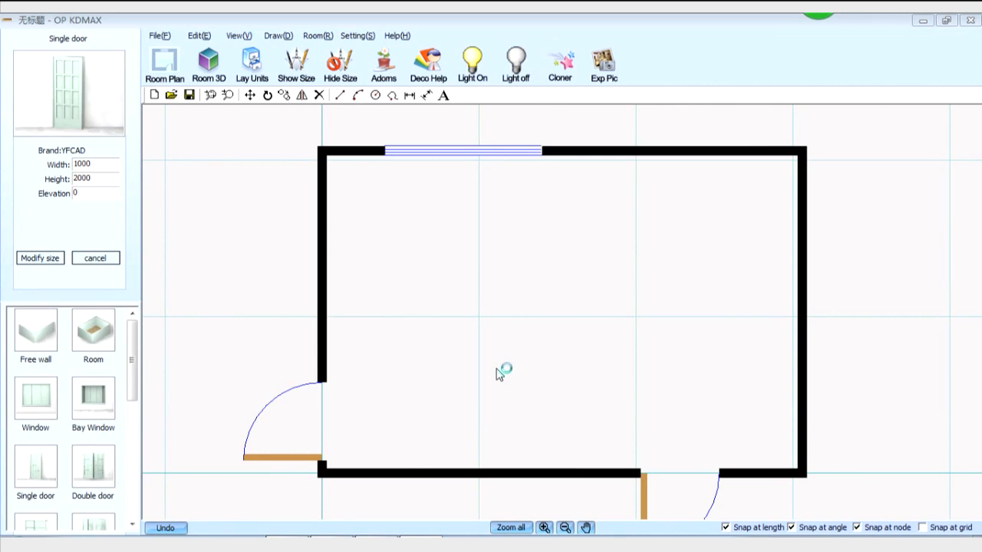
# Generate an automatic ceiling for the room without a ceiling type, at elevation 3000 mm.
pyautogui.click(318, 38)
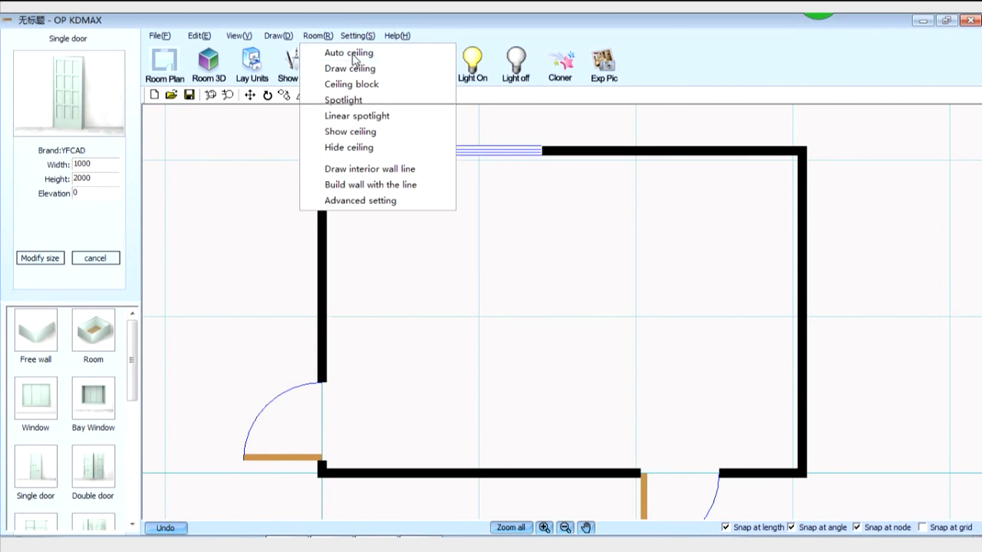
pyautogui.click(351, 53)
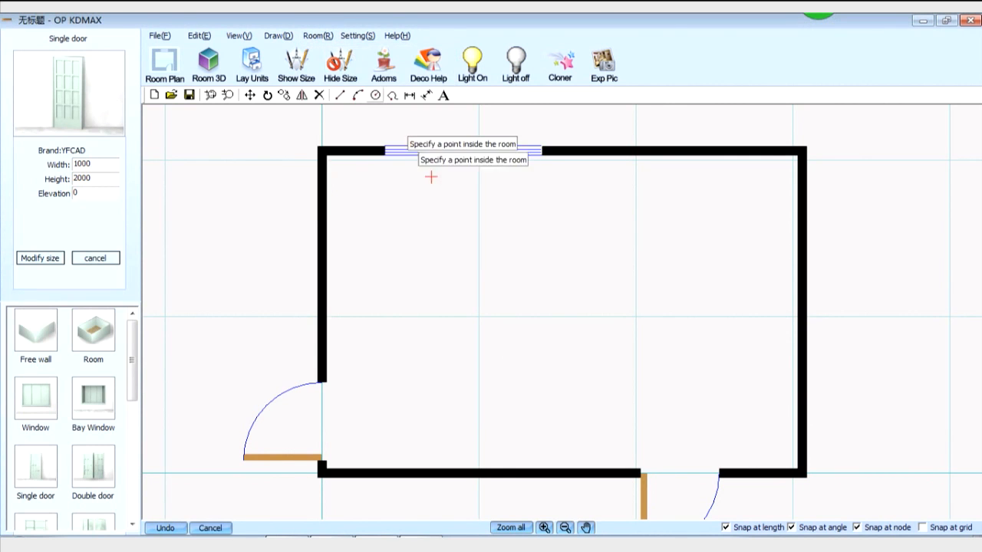
pyautogui.click(533, 295)
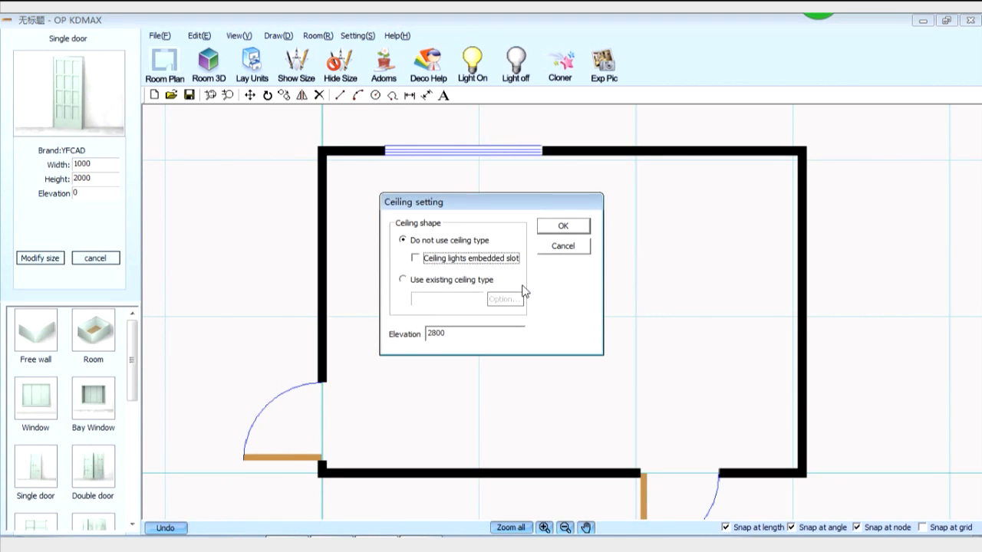
pyautogui.doubleClick(476, 342)
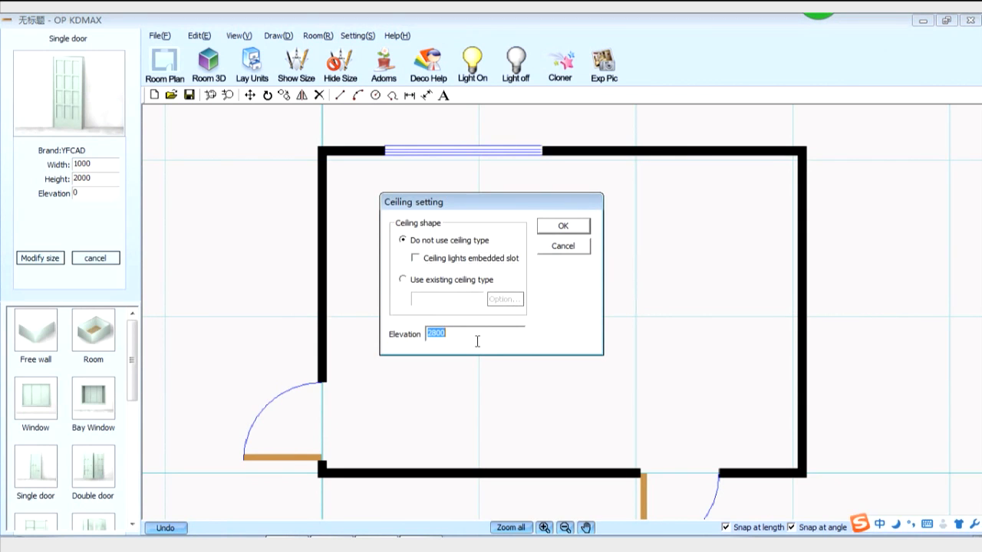
pyautogui.write('3000')
pyautogui.click(570, 230)
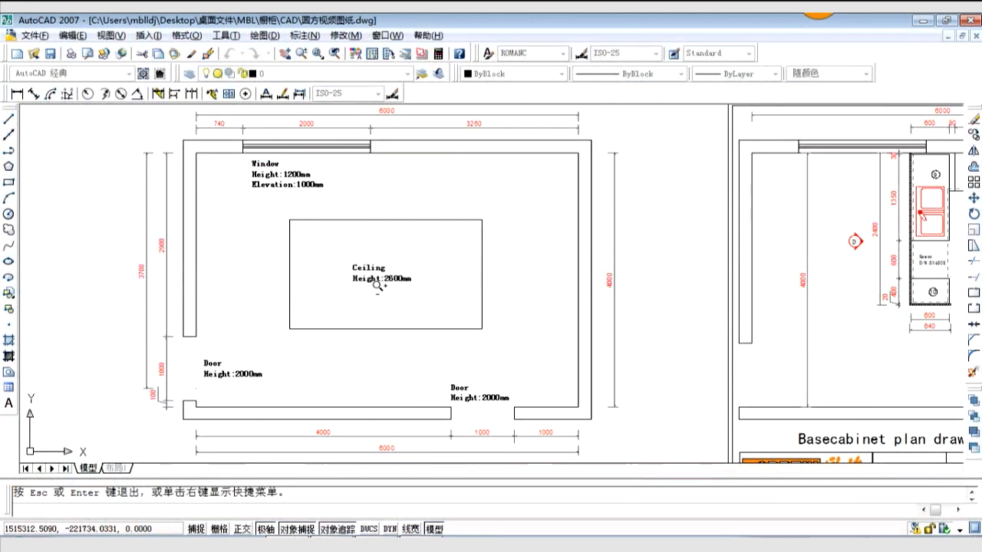
# Inspect the ceiling outline in the AutoCAD plan, switch back to OP KDMAX and delete the automatic ceiling.
pyautogui.scroll(3, 377, 284)
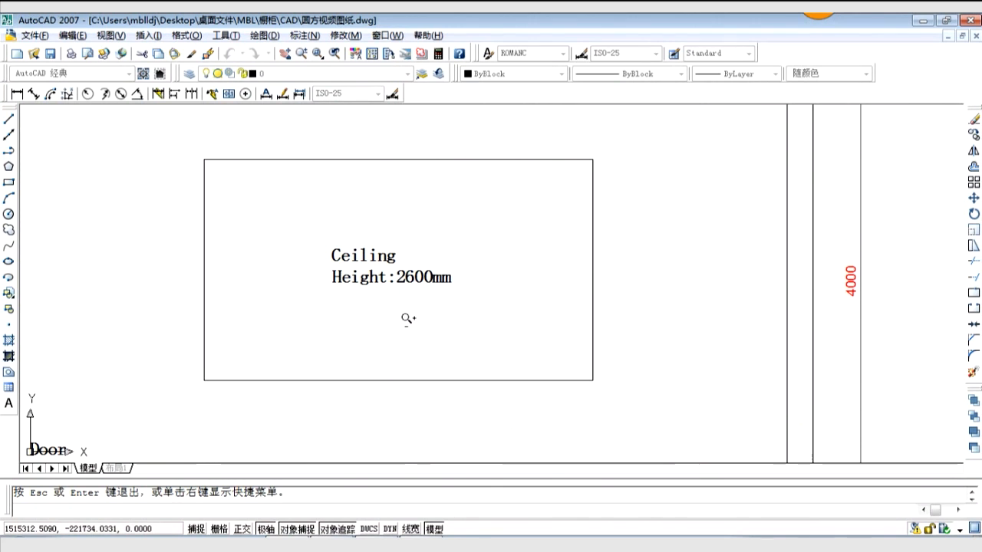
pyautogui.click(377, 544)
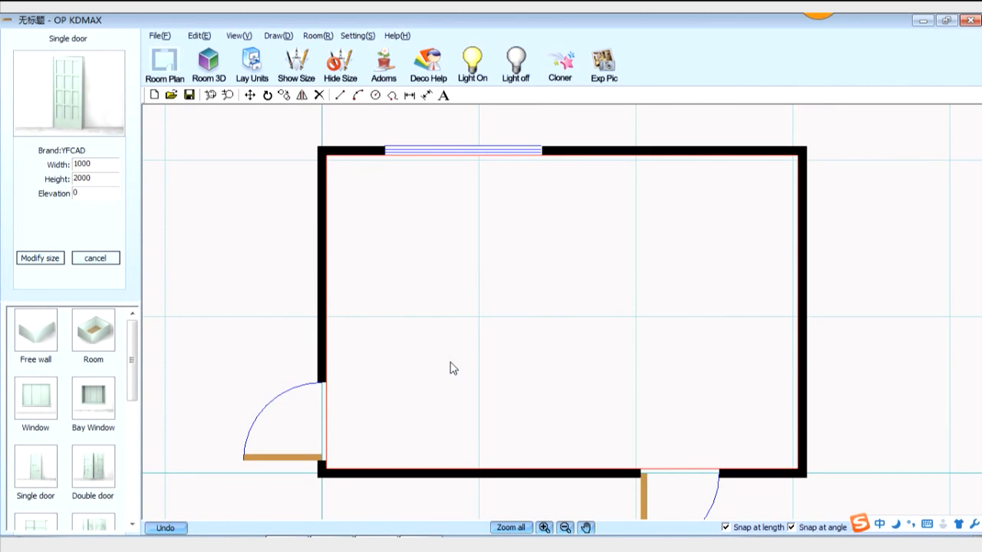
pyautogui.click(326, 419)
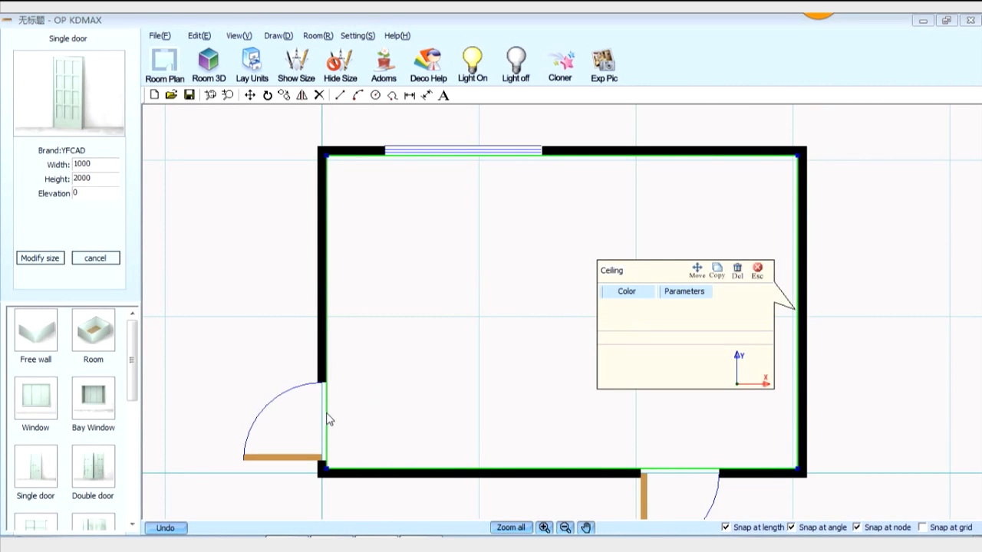
pyautogui.click(737, 274)
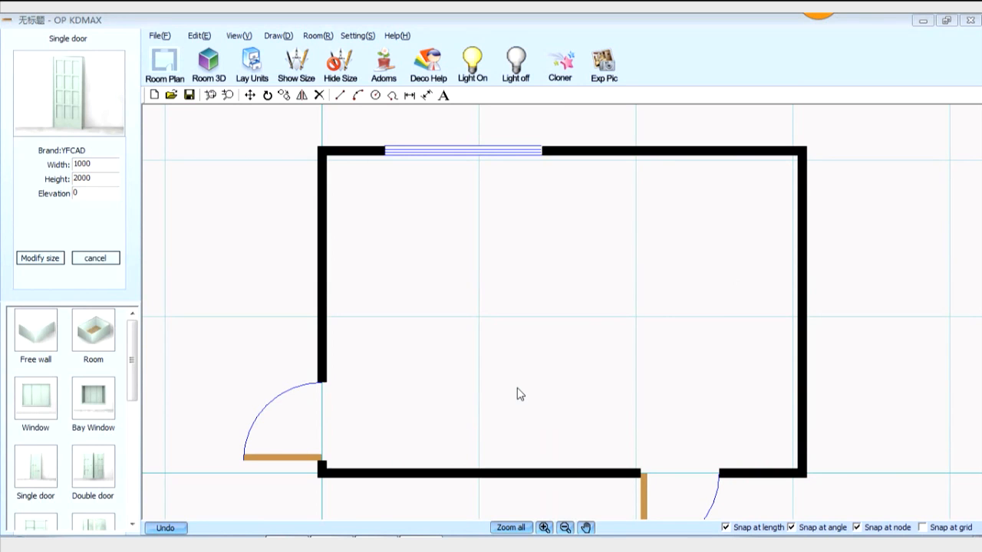
# Draw a freehand four-sided ceiling at elevation 2800 mm in the middle of the room, and delete it.
pyautogui.click(317, 36)
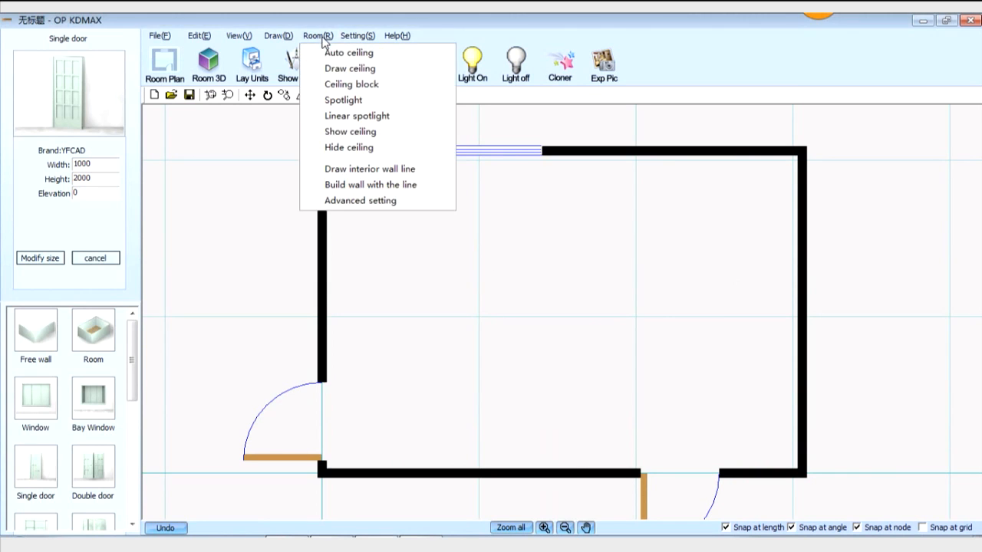
pyautogui.click(364, 68)
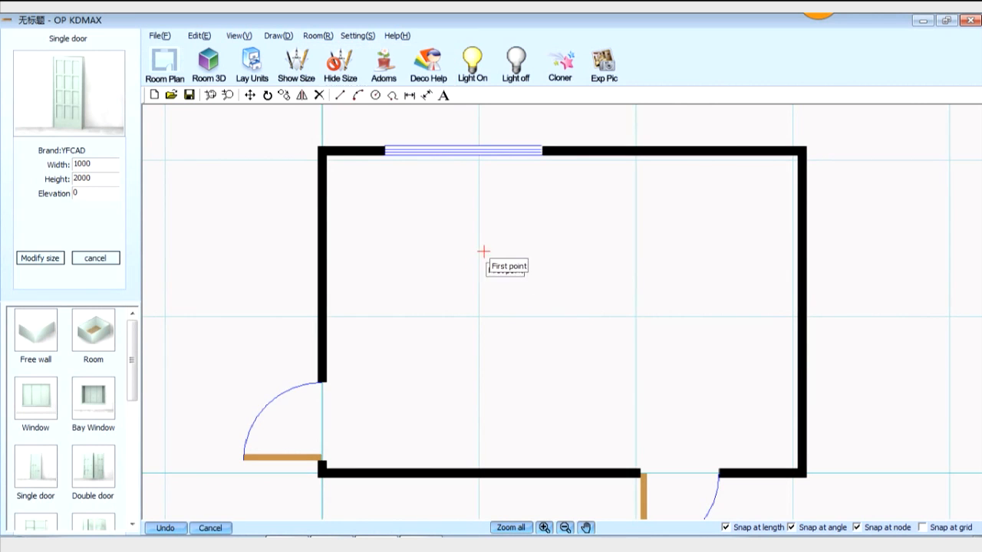
pyautogui.click(505, 228)
pyautogui.click(622, 297)
pyautogui.click(534, 386)
pyautogui.click(432, 328)
pyautogui.rightClick(443, 335)
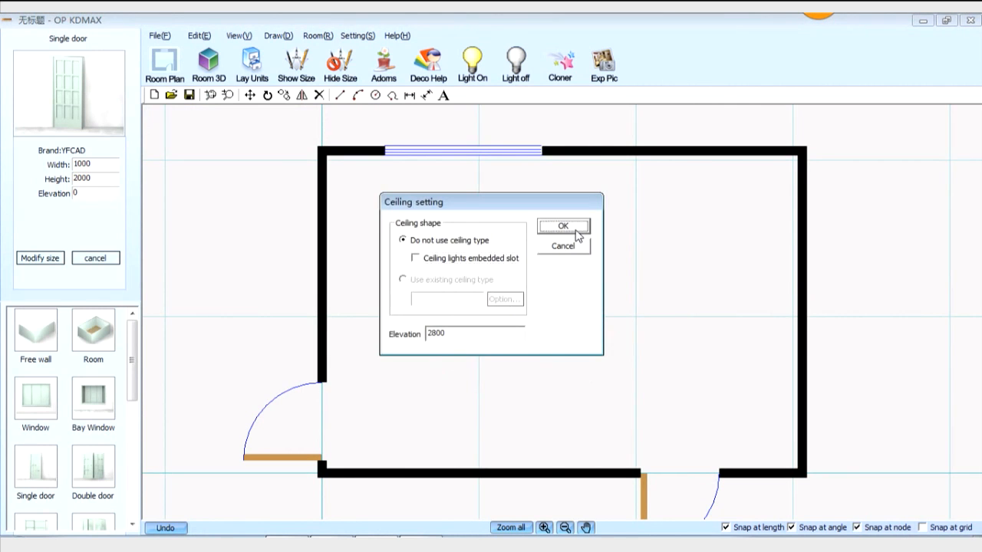
pyautogui.click(576, 232)
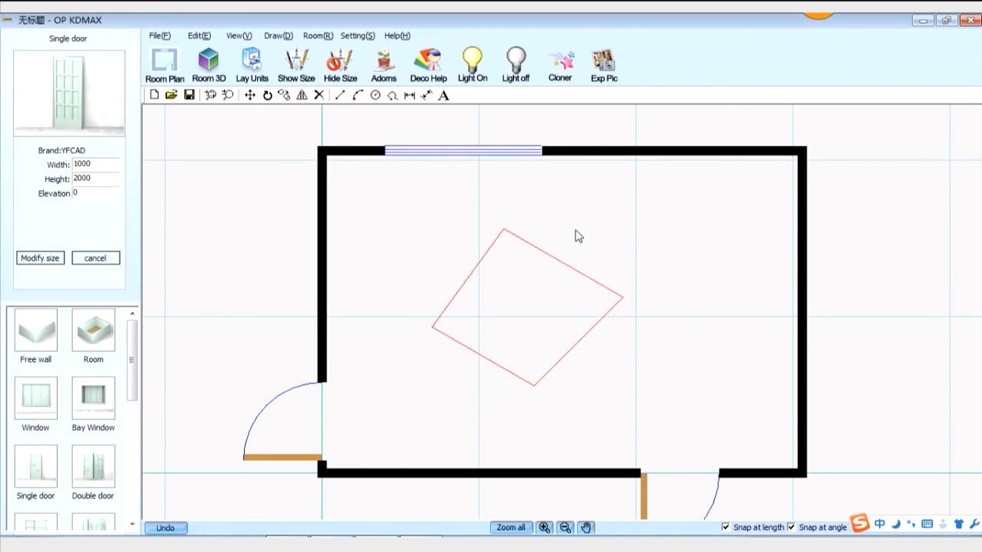
pyautogui.click(517, 240)
pyautogui.click(802, 267)
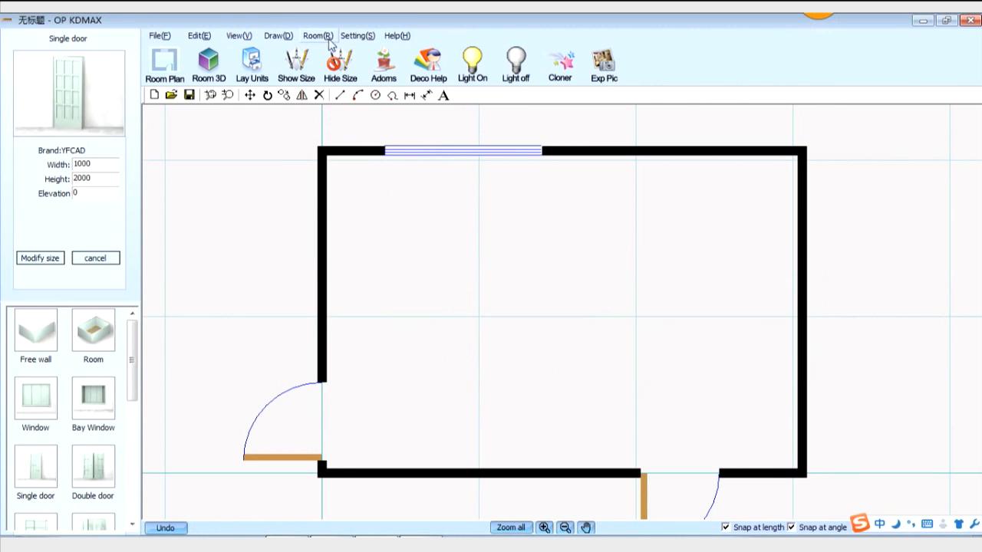
# Draw a rectangular ceiling block with a diagonal of about 3700 mm in the middle of the room, and delete it.
pyautogui.click(316, 36)
pyautogui.click(353, 83)
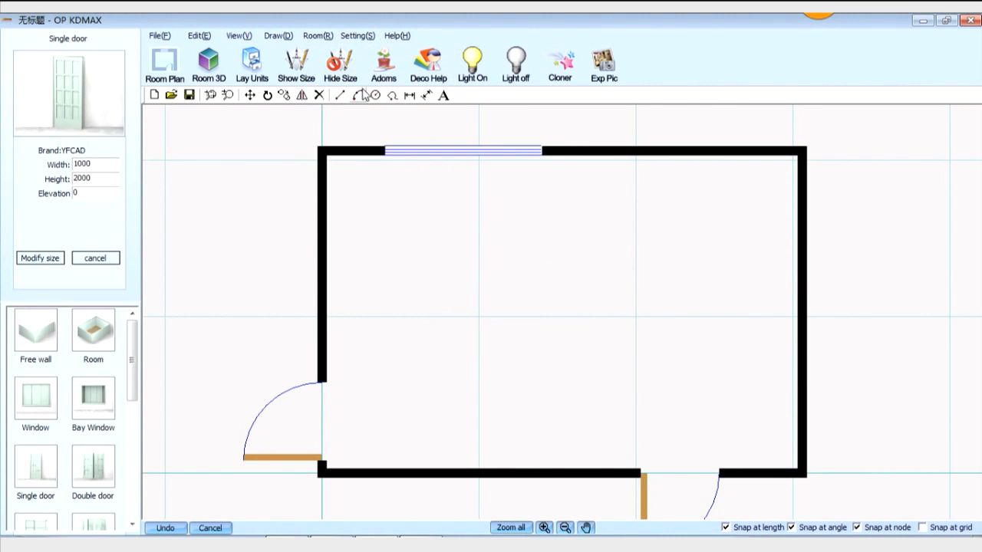
pyautogui.click(427, 381)
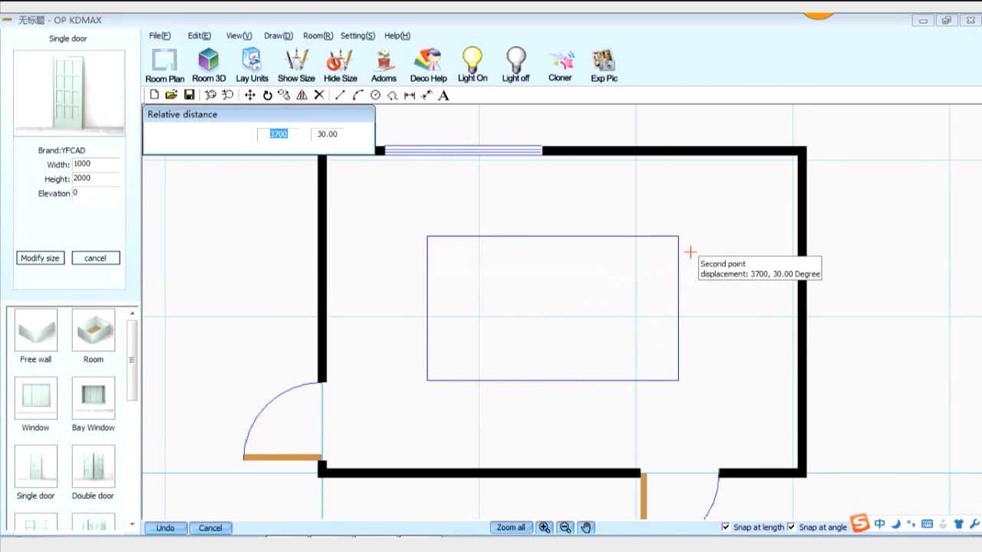
pyautogui.click(678, 237)
pyautogui.click(565, 228)
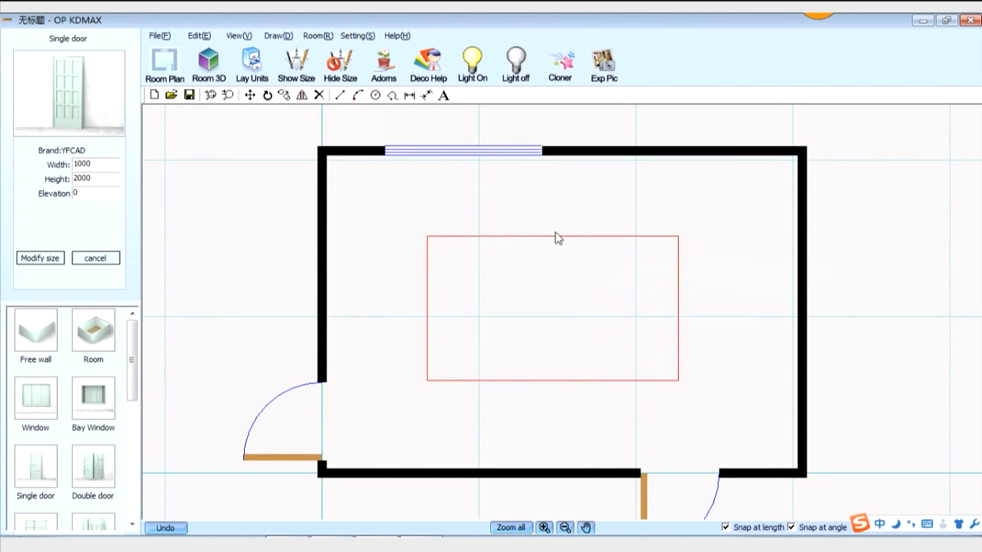
pyautogui.click(552, 242)
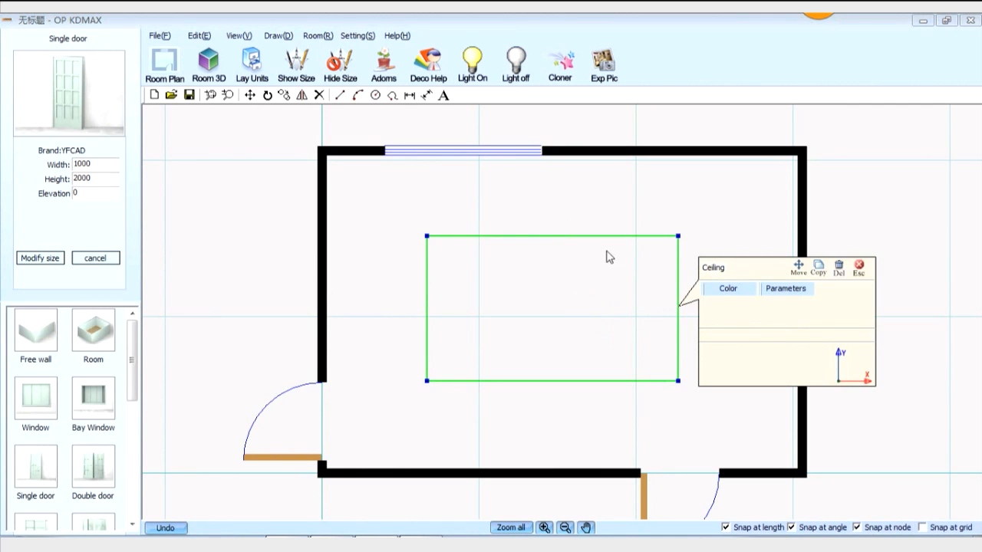
pyautogui.click(838, 270)
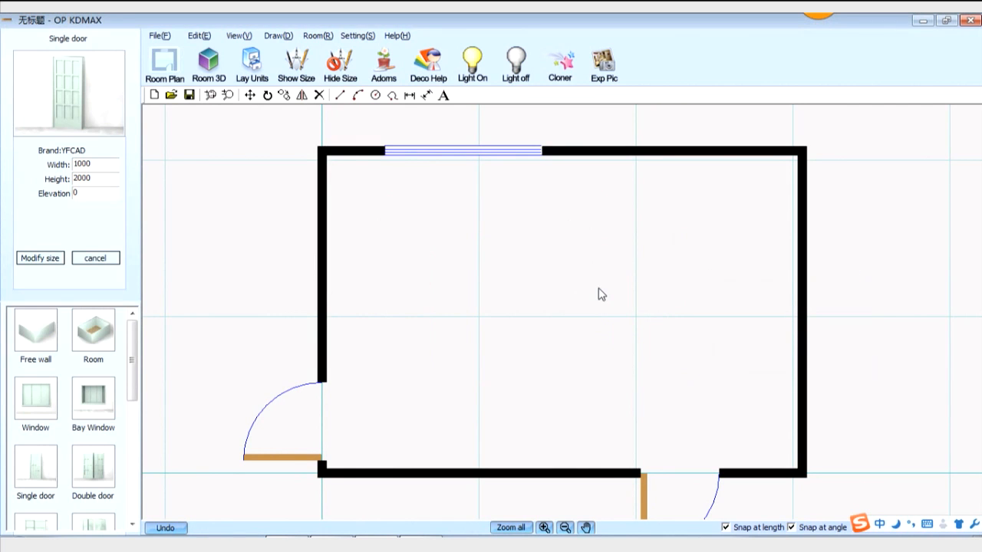
# Draw a custom ceiling outline as a four-point rectangle in the middle of the room and finish it at its lower-left corner.
pyautogui.click(317, 36)
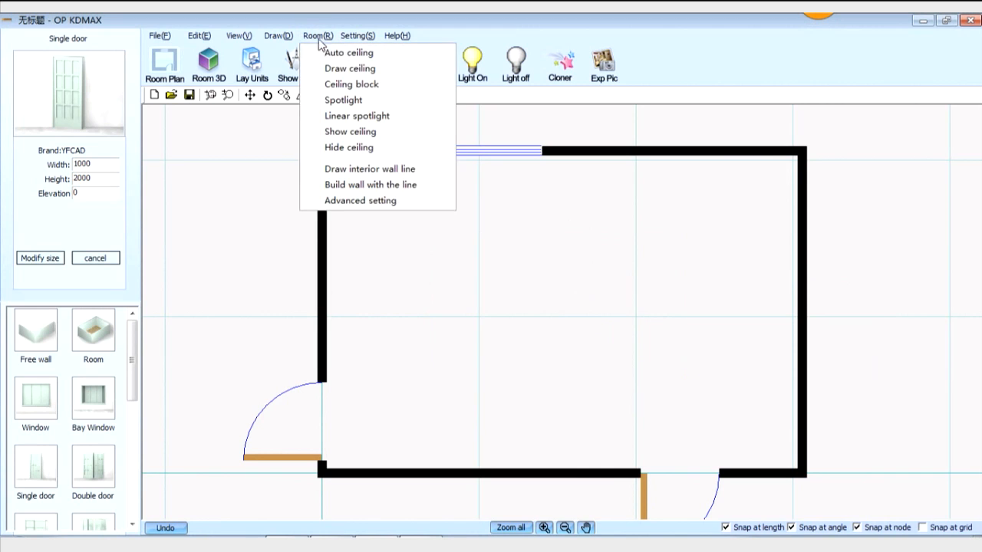
pyautogui.click(372, 70)
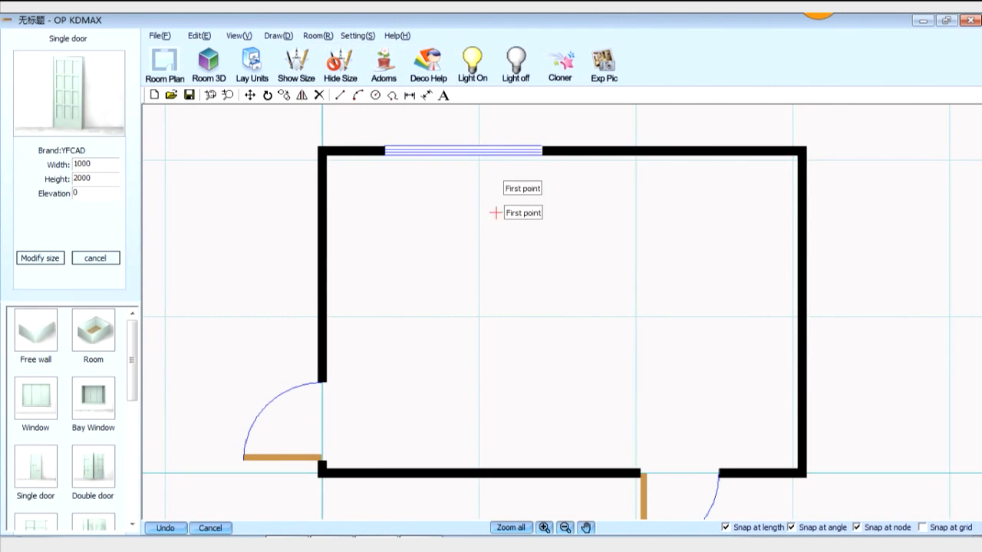
pyautogui.click(425, 244)
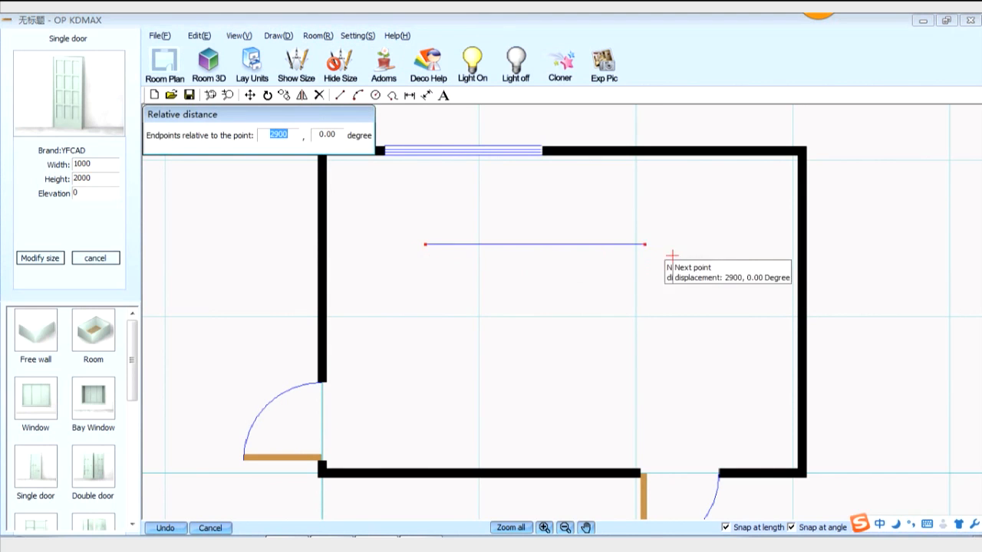
pyautogui.click(723, 256)
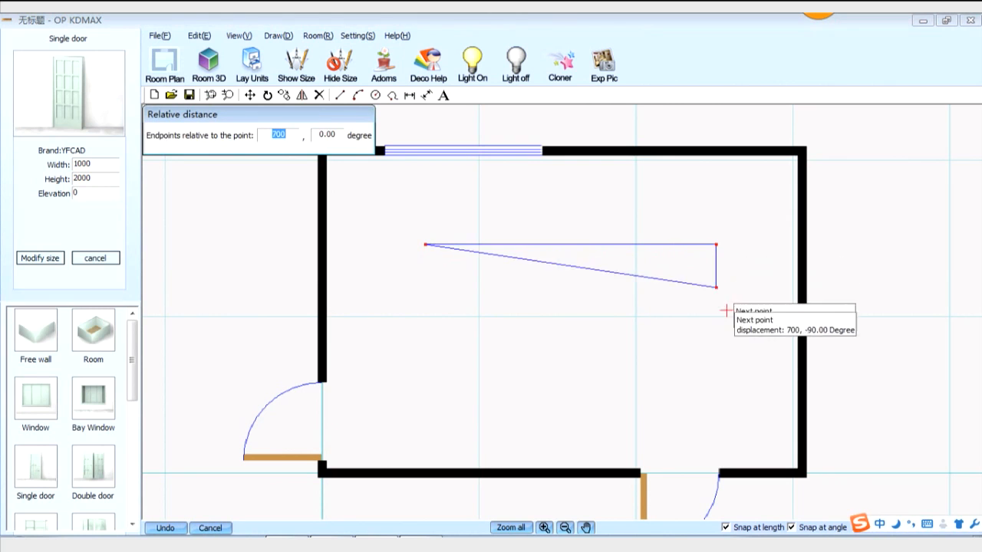
pyautogui.click(725, 395)
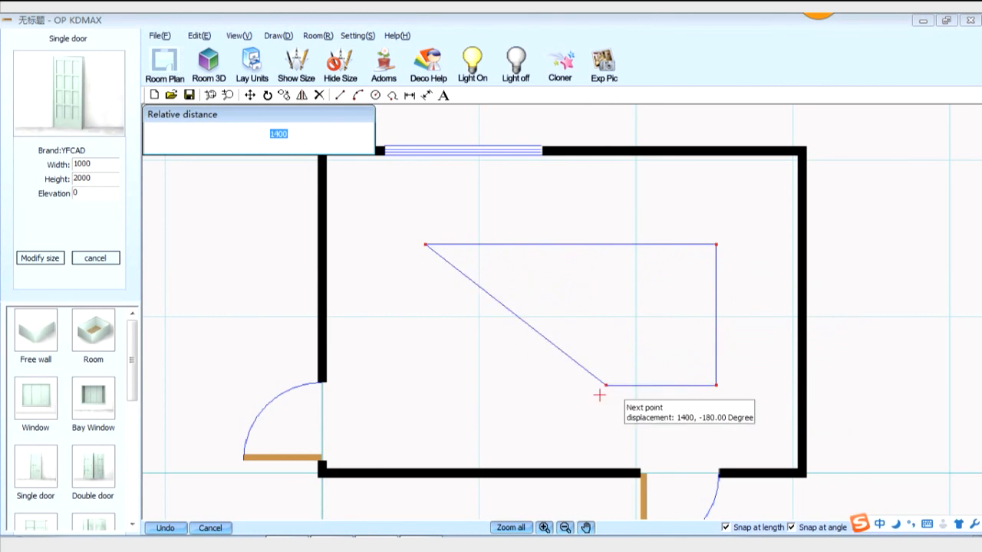
pyautogui.click(436, 385)
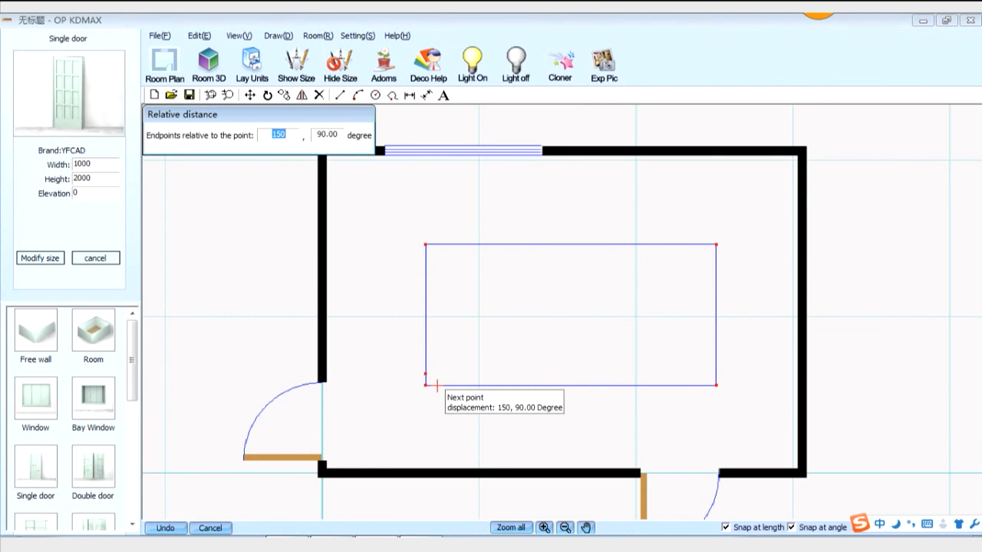
pyautogui.rightClick(437, 385)
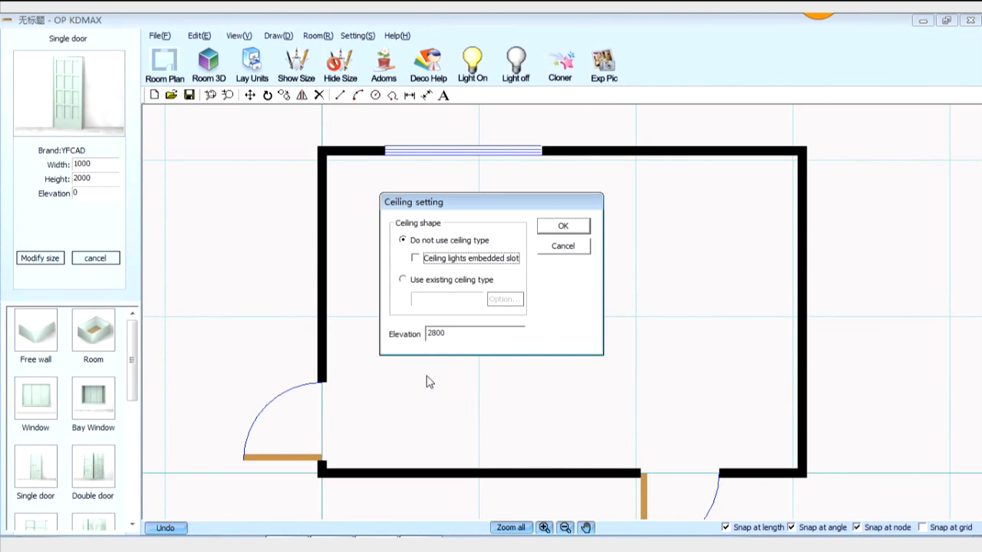
# Apply the existing ceiling type ctth5 to the drawn ceiling and set its elevation to 2600 mm.
pyautogui.click(415, 282)
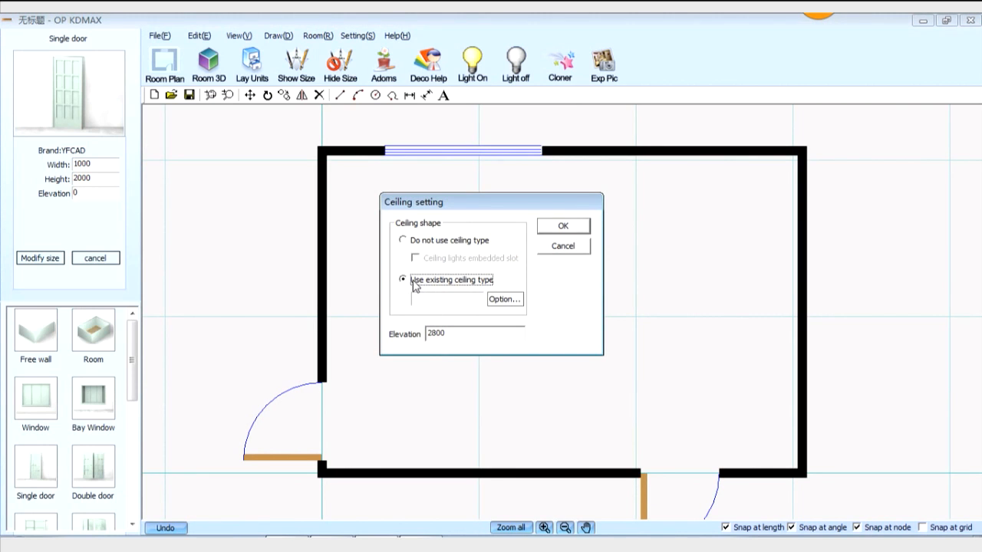
pyautogui.click(512, 303)
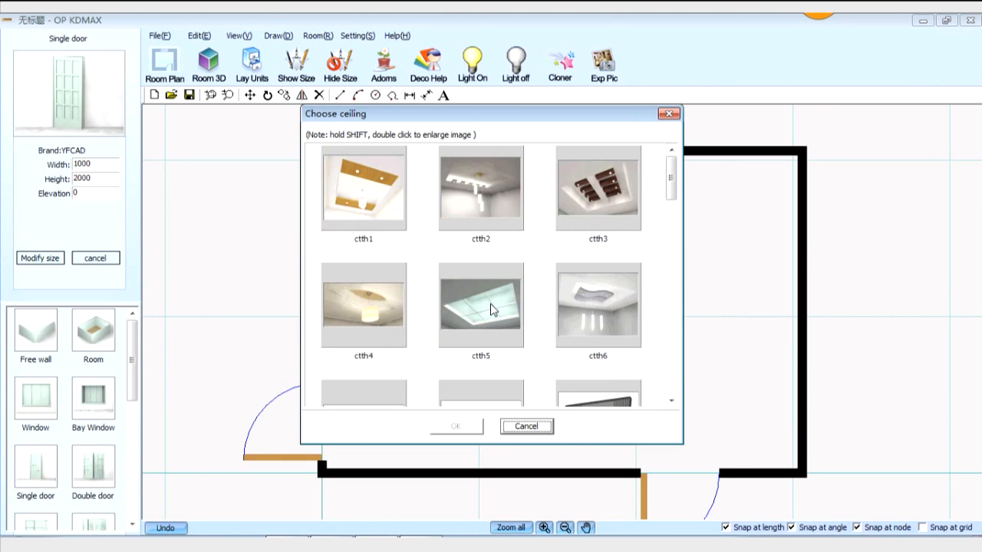
pyautogui.click(491, 307)
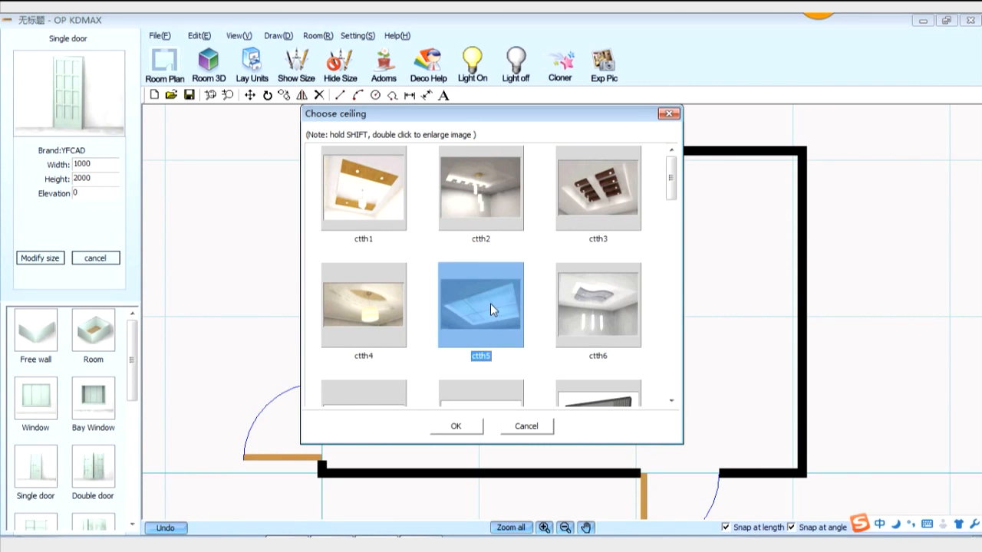
pyautogui.click(468, 426)
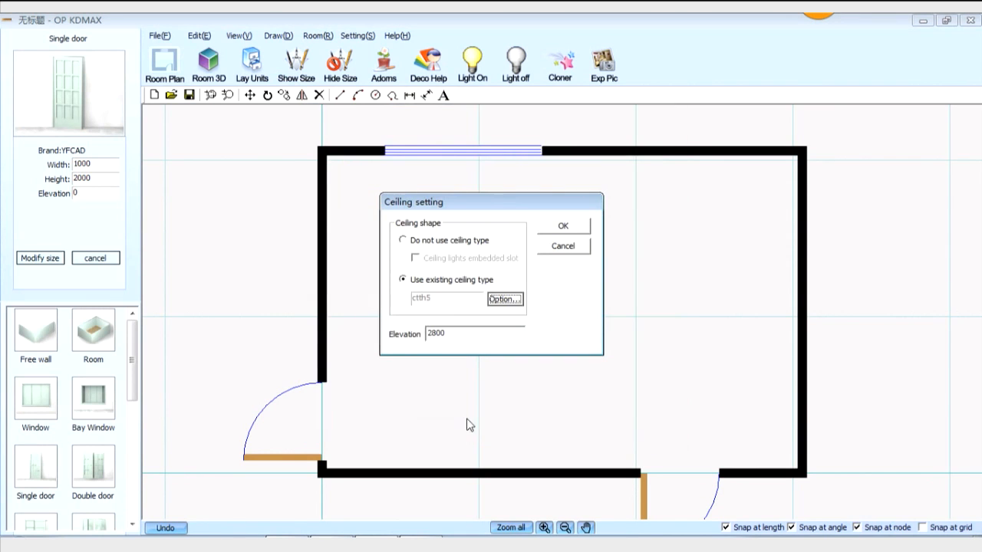
pyautogui.doubleClick(468, 338)
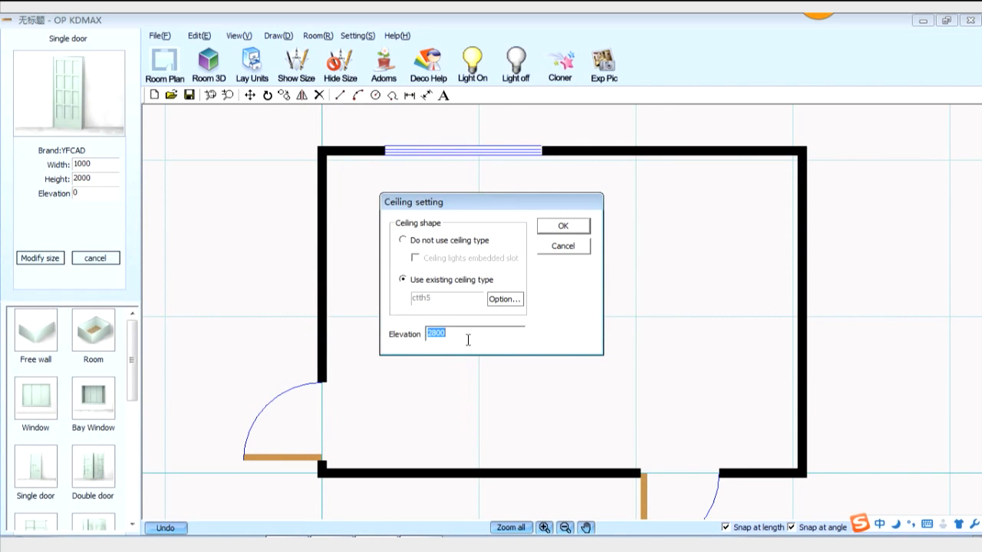
pyautogui.write('2600')
pyautogui.click(574, 231)
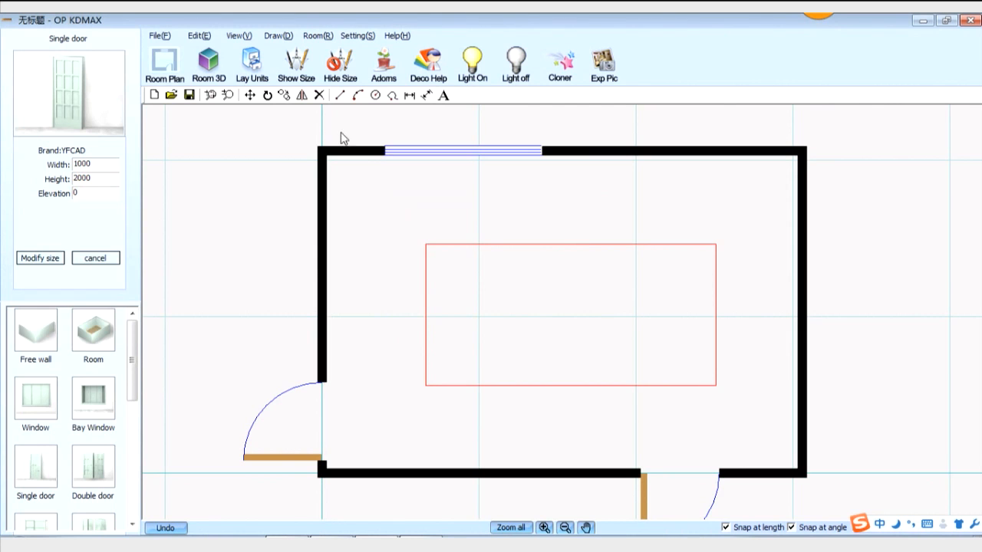
# Move the rectangular ceiling about 150 mm at 135 degrees, towards the room's upper-left corner.
pyautogui.click(250, 95)
pyautogui.click(574, 244)
pyautogui.rightClick(581, 297)
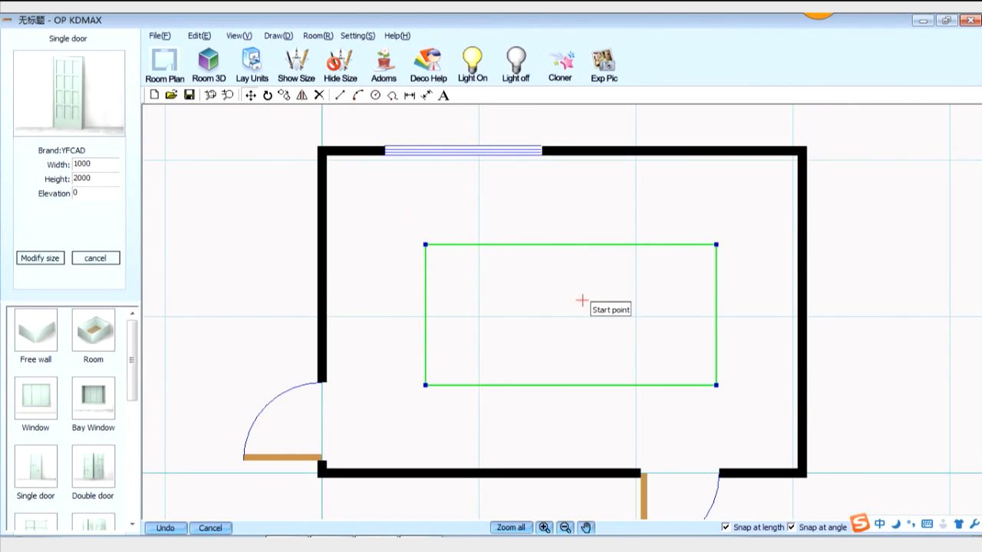
pyautogui.click(582, 298)
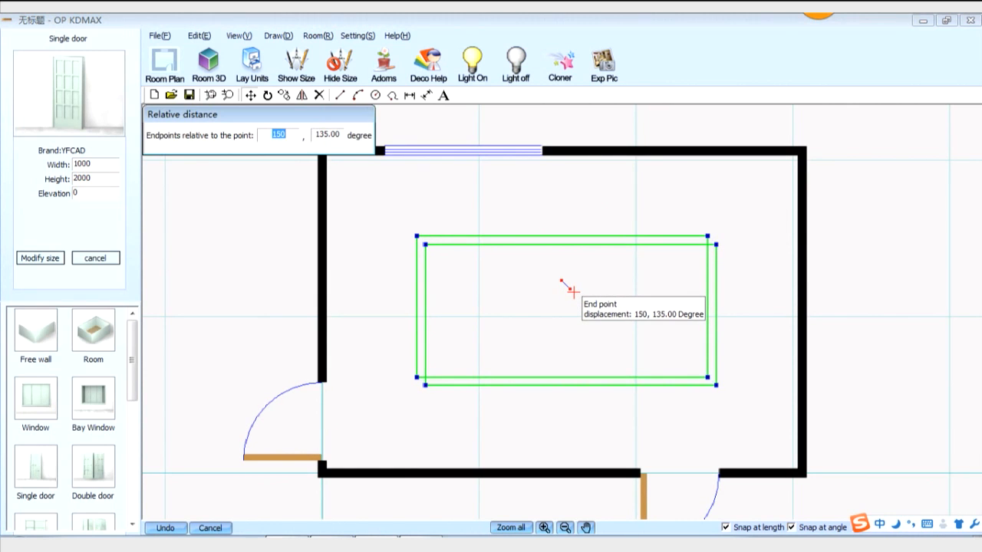
pyautogui.click(563, 283)
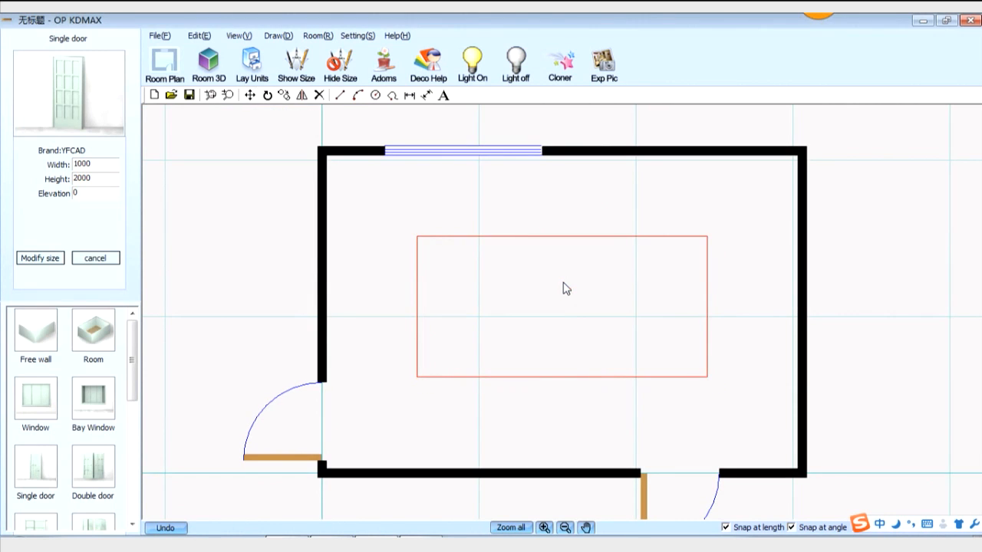